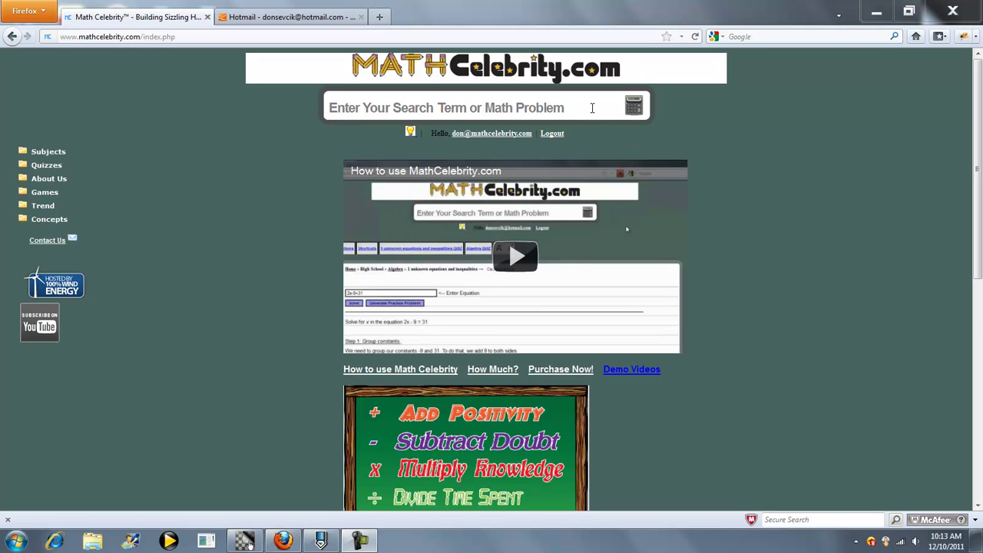
Step: Search the site for 'sample space' by picking the suggestion after typing SAMPLE
click(592, 107)
text(SAM)
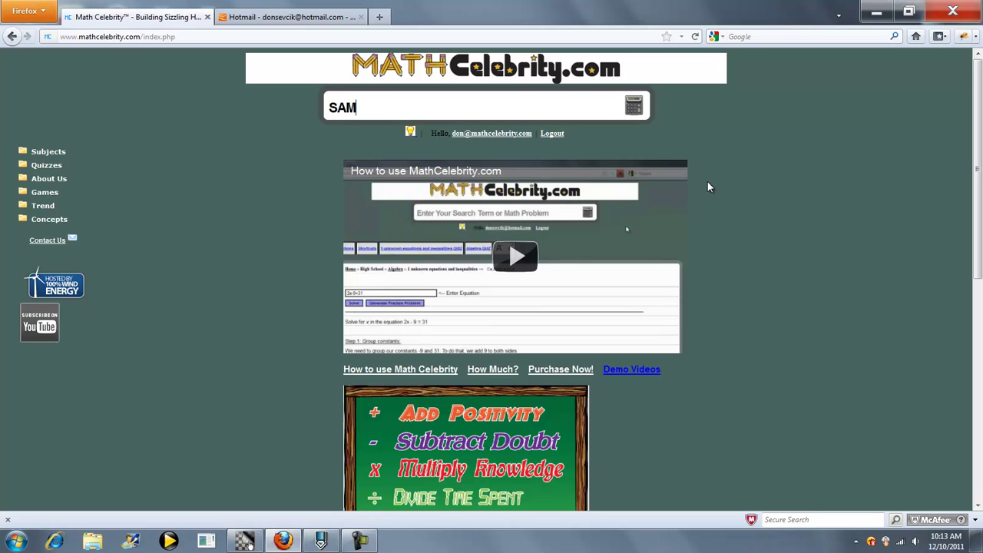
text(PLE)
key(Caps_Lock)
key(Down)
key(Return)
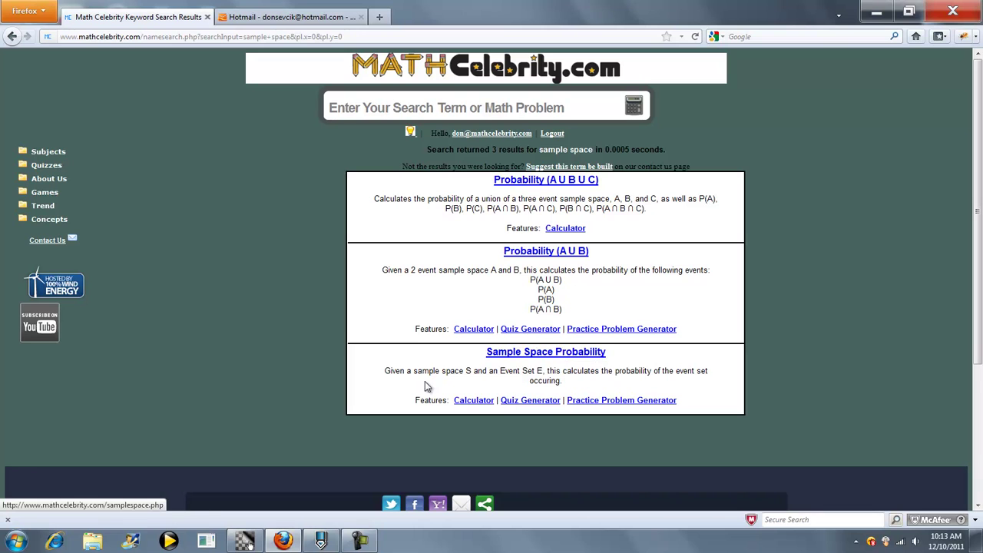
Step: Highlight part of the sample space description in the results, then clear the selection
drag(401, 369, 543, 371)
click(514, 378)
click(581, 375)
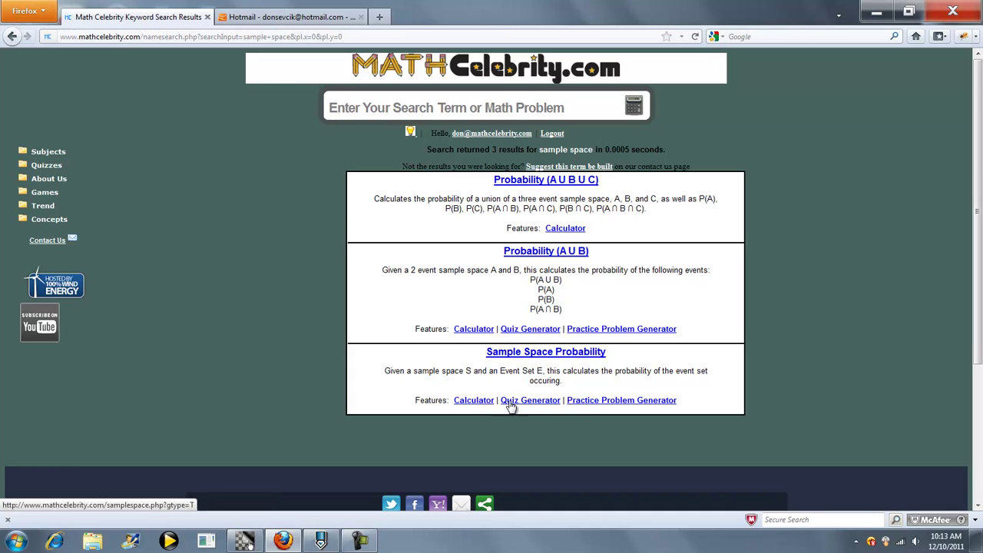
Step: Open Sample Space Probability and point out its default sets 1,2,3,4,5,6,7,3,5,3 and 3,5,7,9,11,13
click(520, 355)
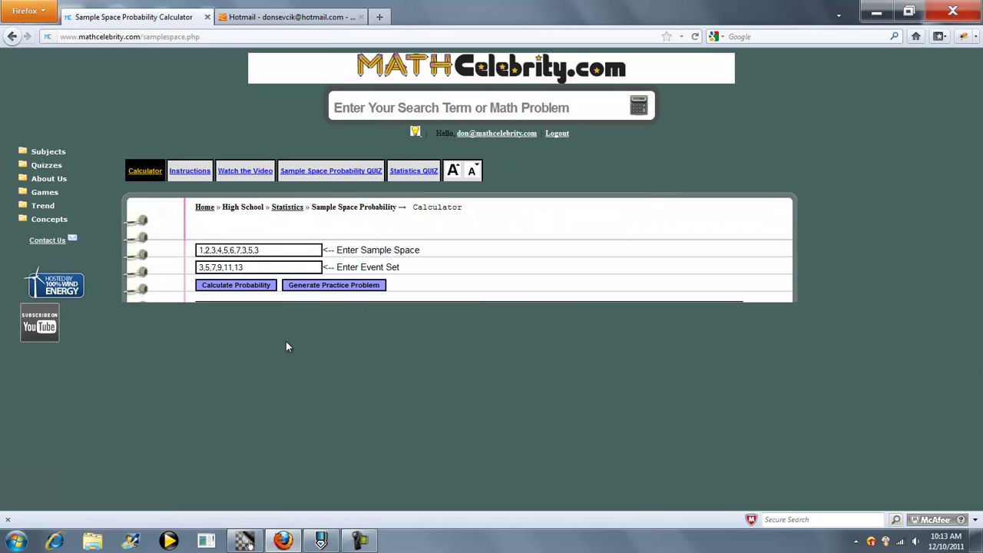
drag(267, 250, 187, 248)
click(269, 251)
drag(246, 267, 173, 262)
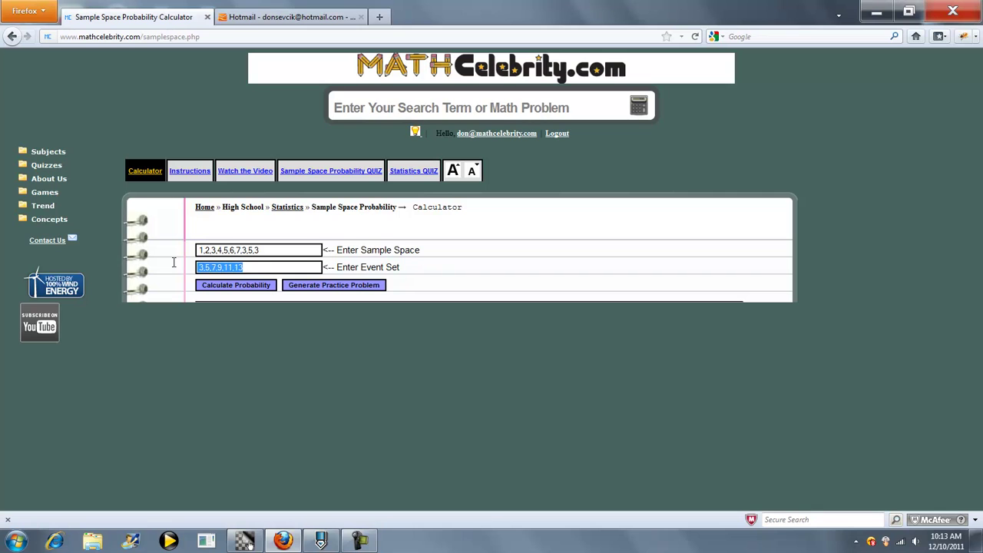
click(247, 268)
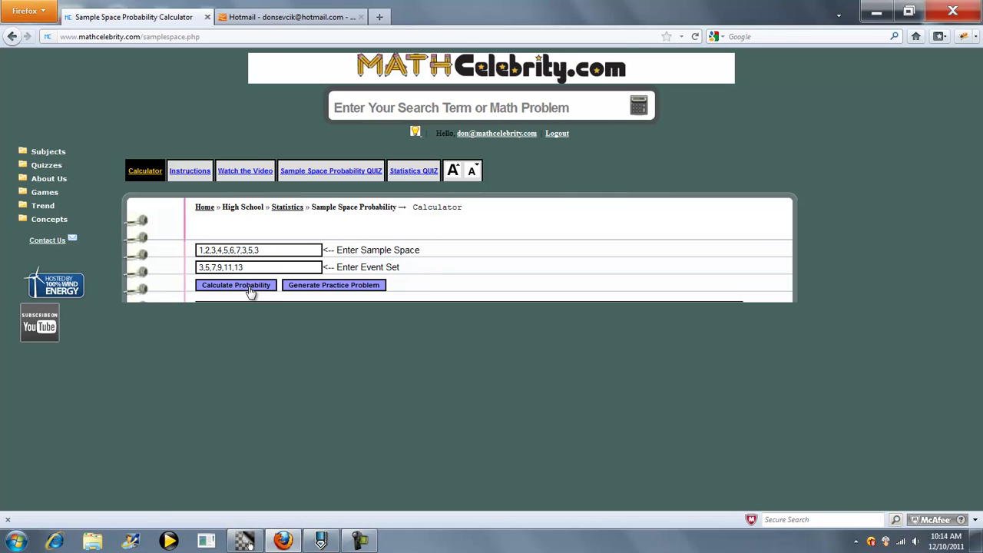
Step: Calculate the probability for the number sets and enlarge the result text
click(252, 290)
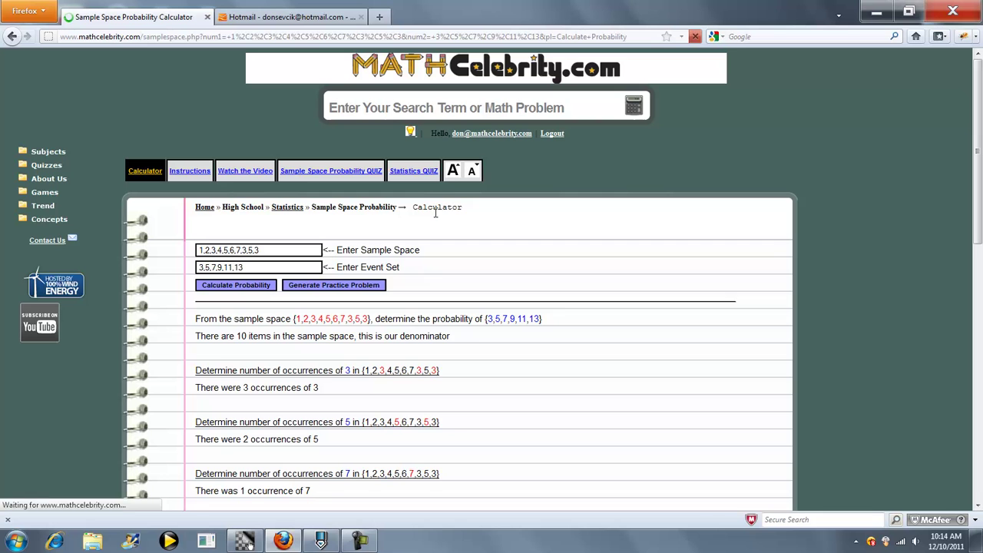
click(454, 171)
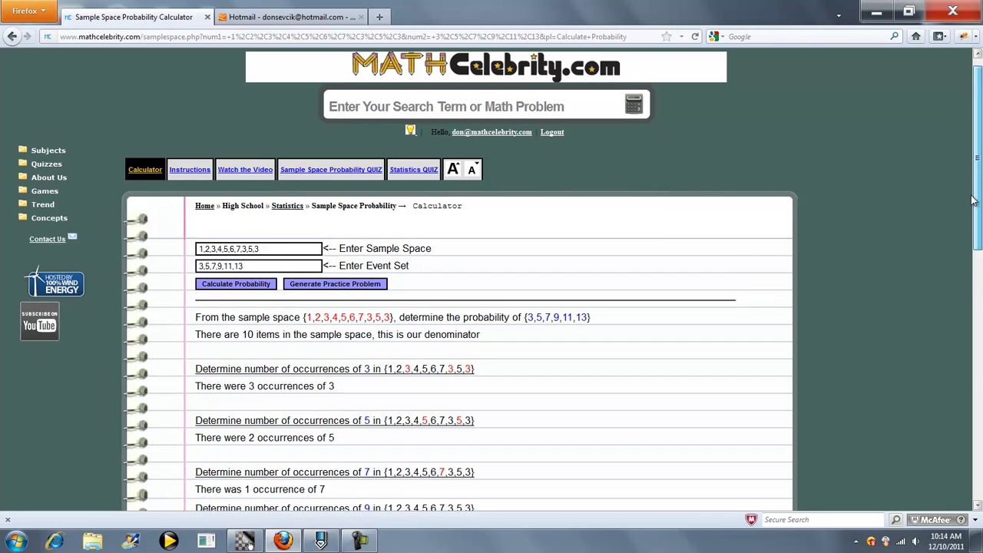
scroll(456, 261, down, 2)
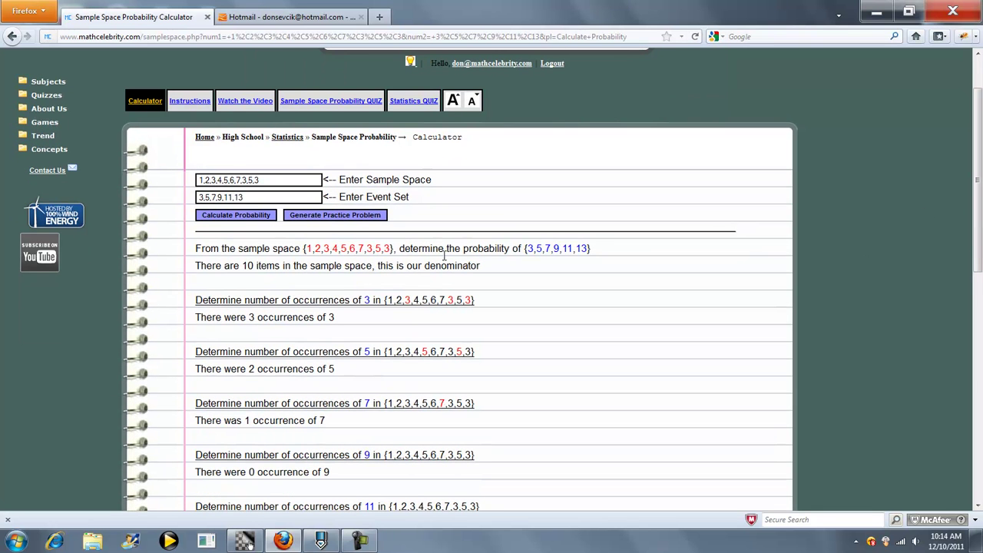
Step: Highlight the sample and event sets, then scroll through the steps reducing 6/10 to 3/5
drag(528, 248, 587, 253)
drag(390, 249, 312, 248)
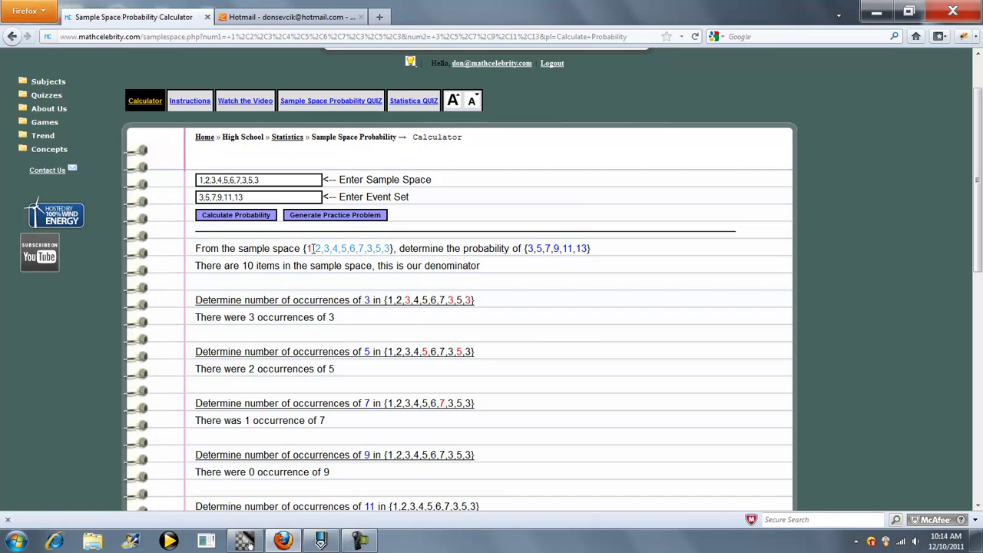
click(328, 265)
drag(529, 247, 583, 248)
click(537, 249)
drag(977, 215, 975, 243)
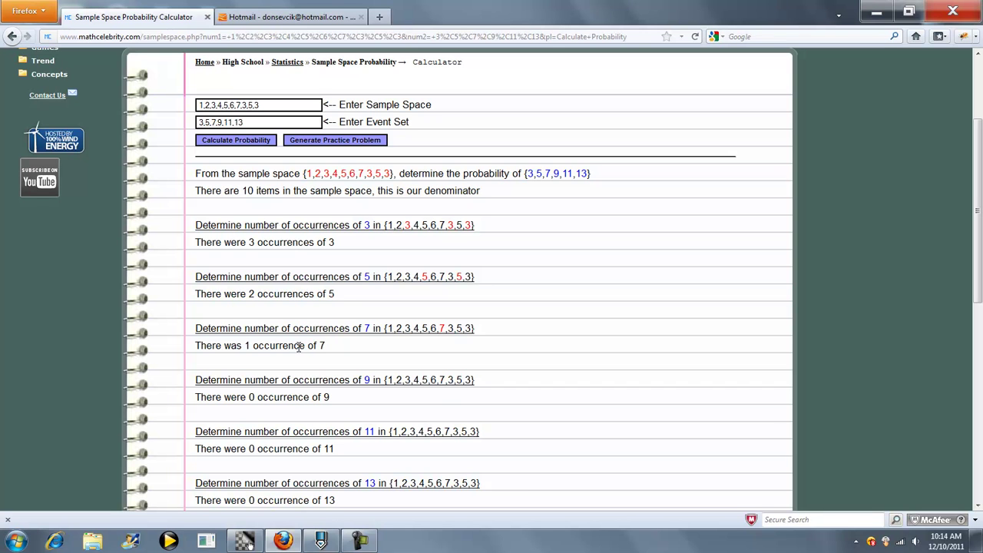
drag(977, 290, 967, 359)
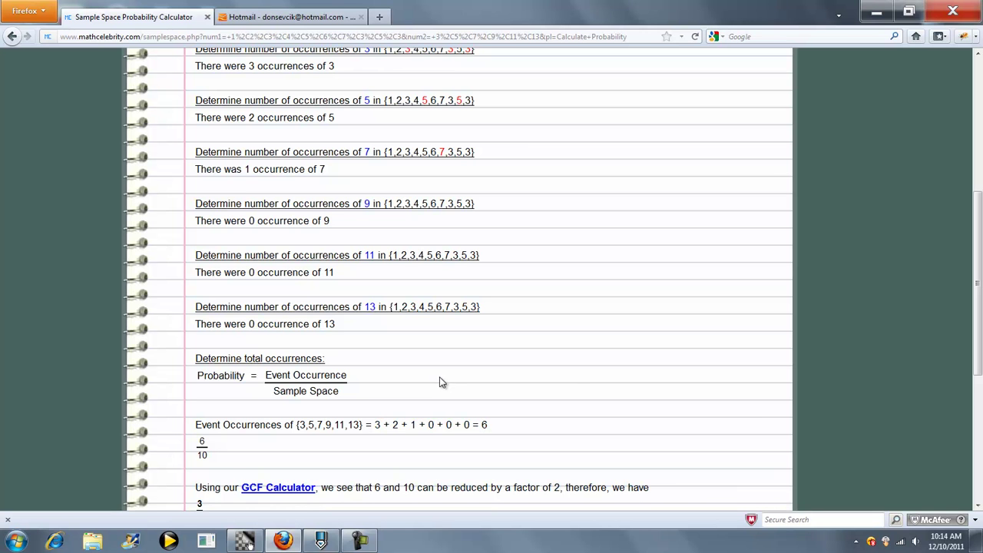
drag(979, 353, 978, 366)
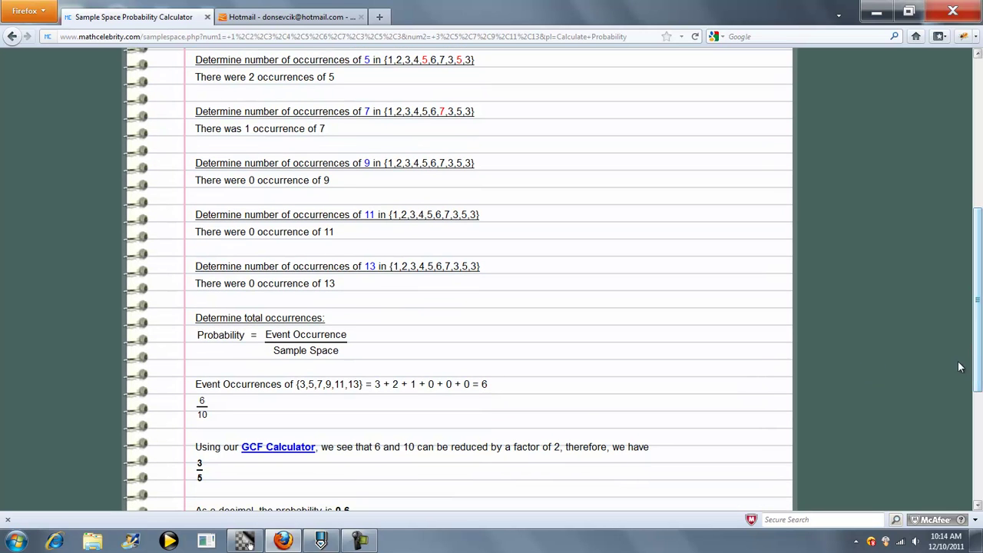
drag(392, 266, 480, 266)
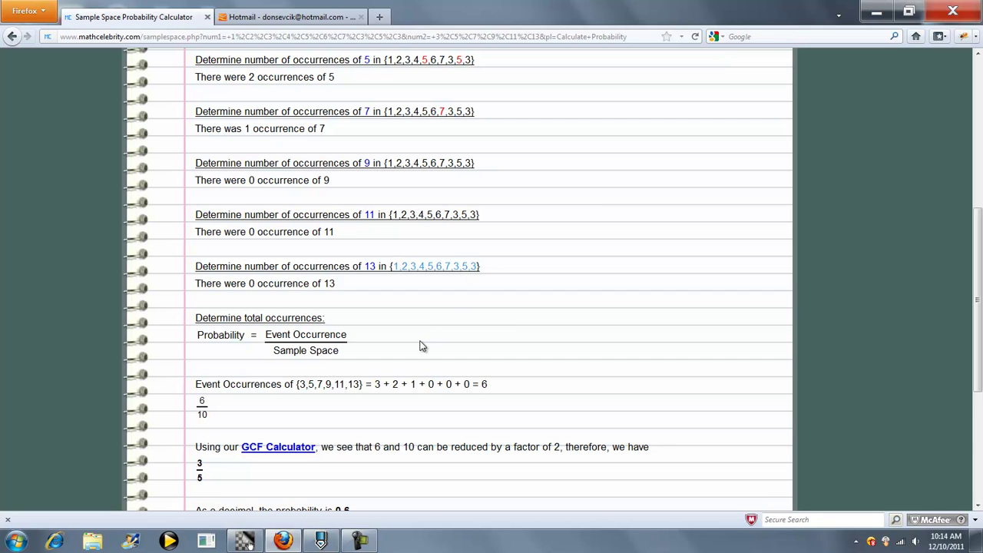
Step: Scroll the GCF calculator for 6 and 10 down to its result, GCF 2
click(408, 309)
scroll(409, 308, down, 3)
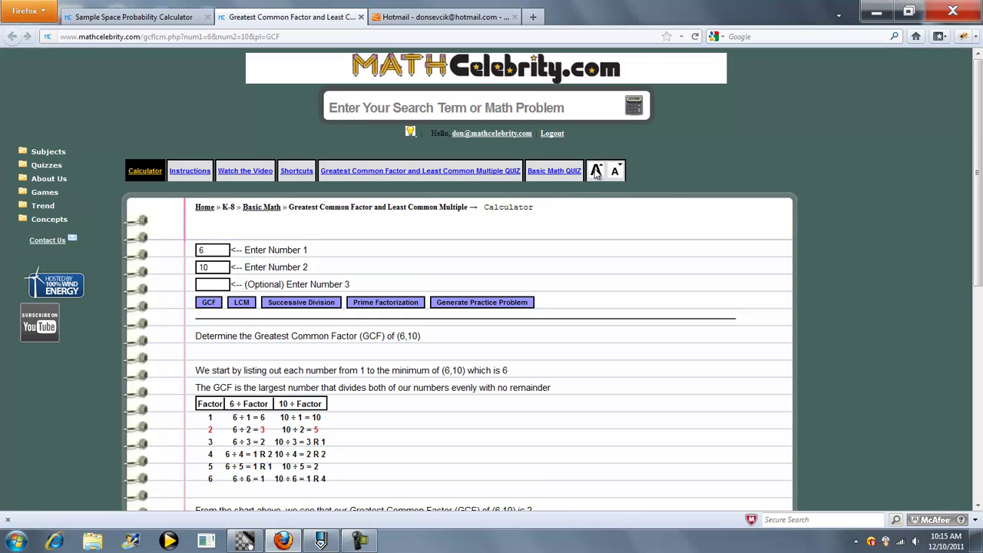
scroll(971, 206, down, 3)
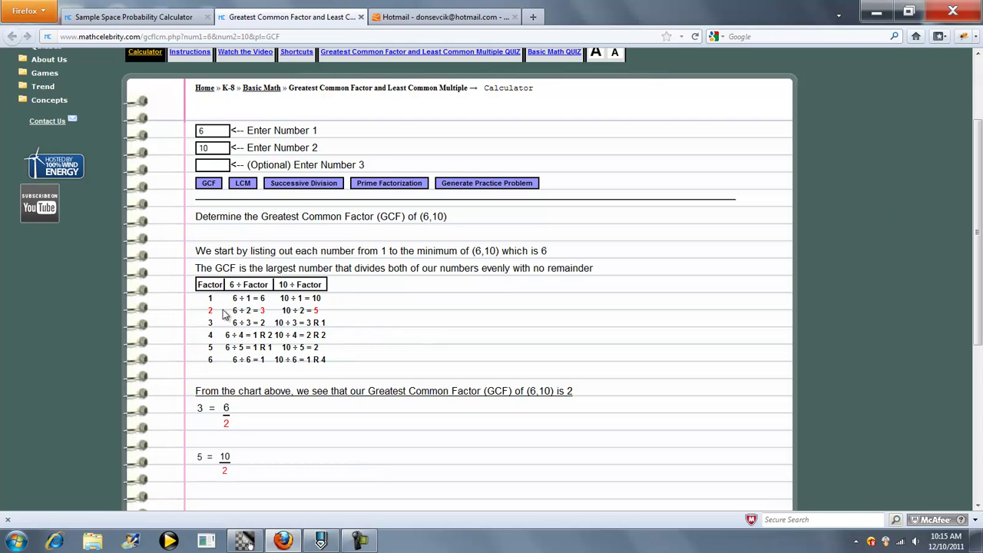
Step: Close the GCF tab and scroll the probability results back to the top
click(361, 17)
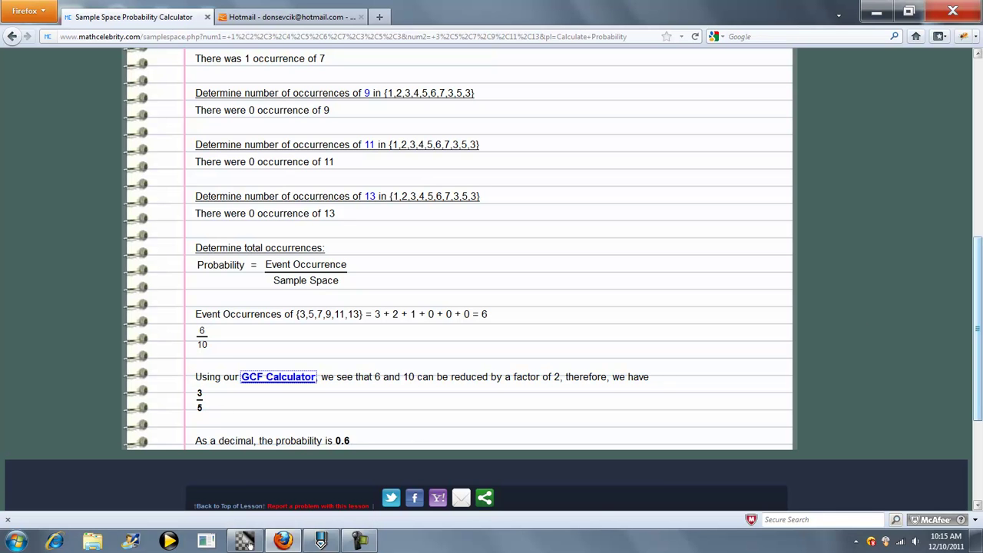
drag(977, 300, 967, 120)
scroll(967, 120, up, 2)
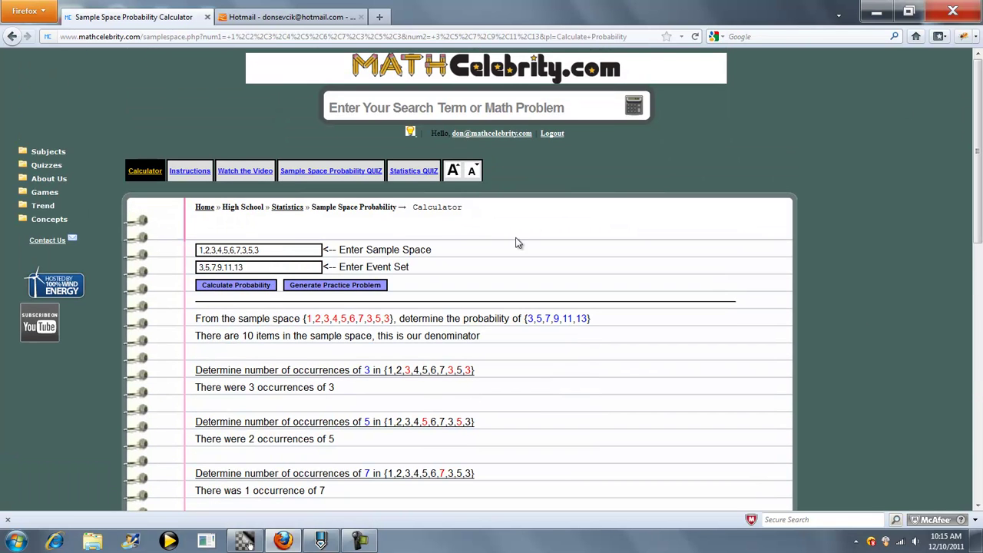
Step: Enter sample space A,B,C,D,B,B,C,A,D,F,F,A and event set A,B,F,D, then calculate
drag(263, 252, 181, 243)
key(Caps_Lock)
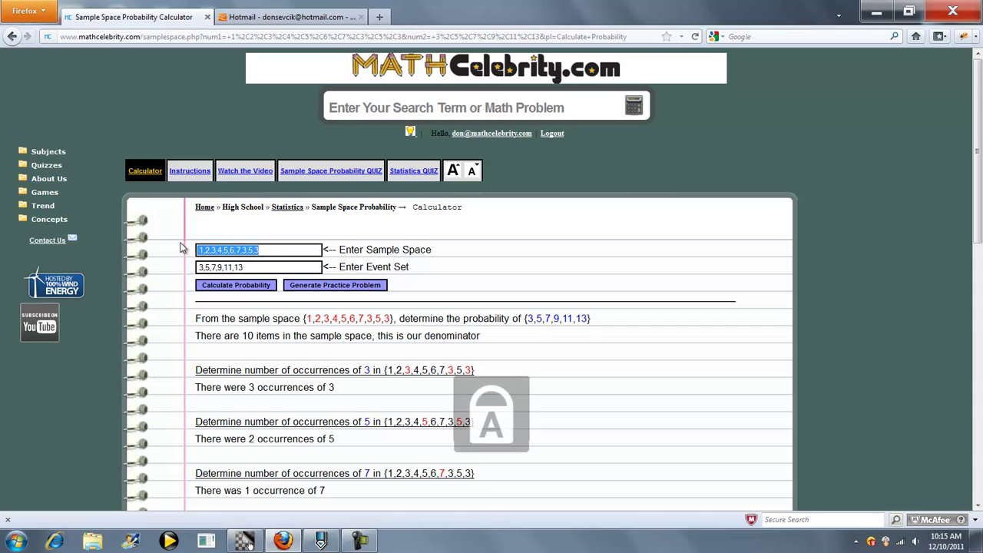
text(A,B,)
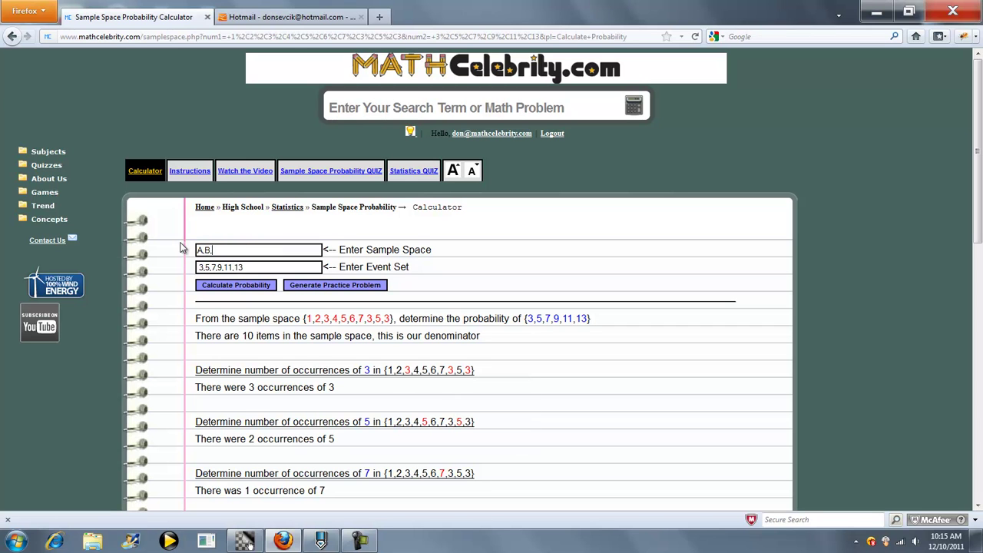
text(C,D,B,B,C,A,D,F,F,A)
key(Tab)
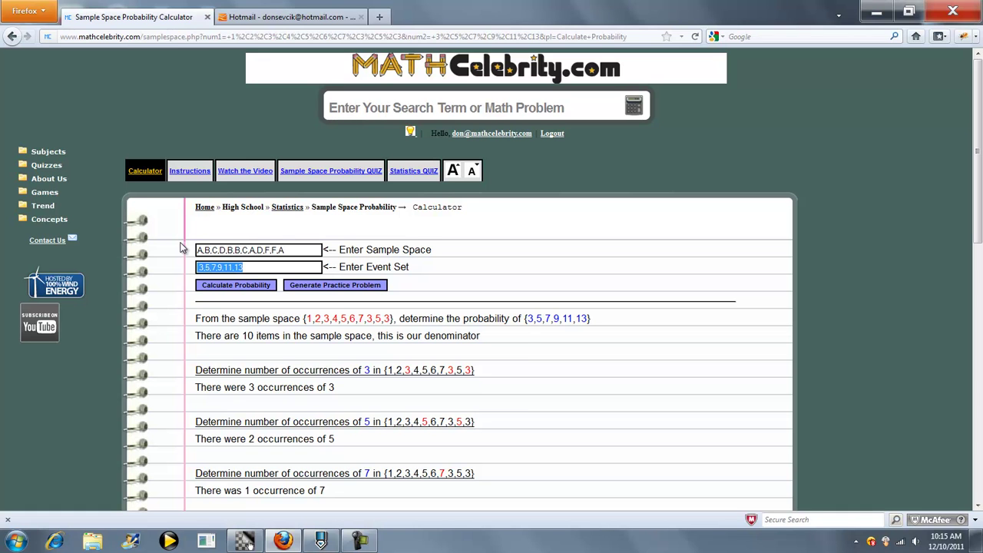
text(A,B,F,D)
click(231, 292)
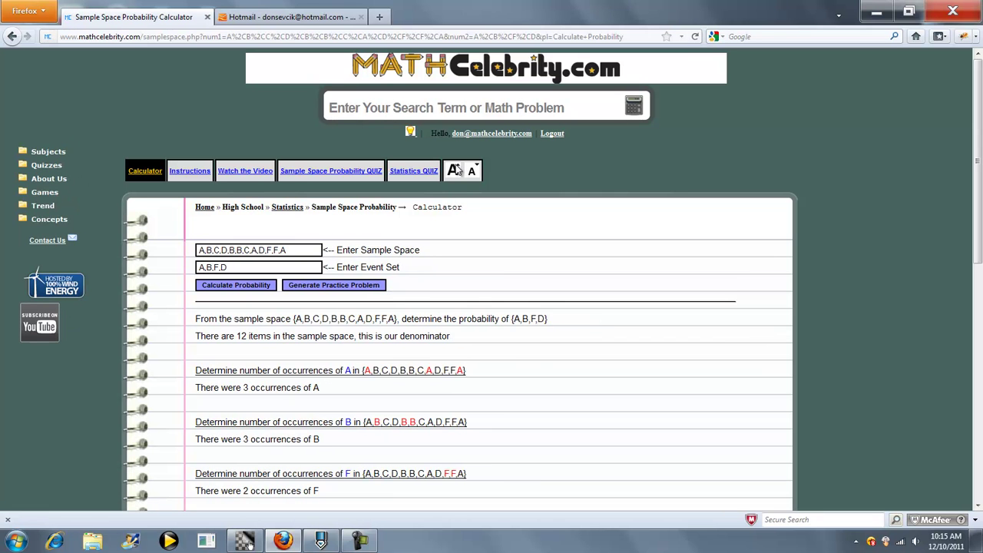
Step: Highlight the letter sample space and the event set A,B,F,D in the problem statement
scroll(977, 160, down, 1)
scroll(977, 159, down, 1)
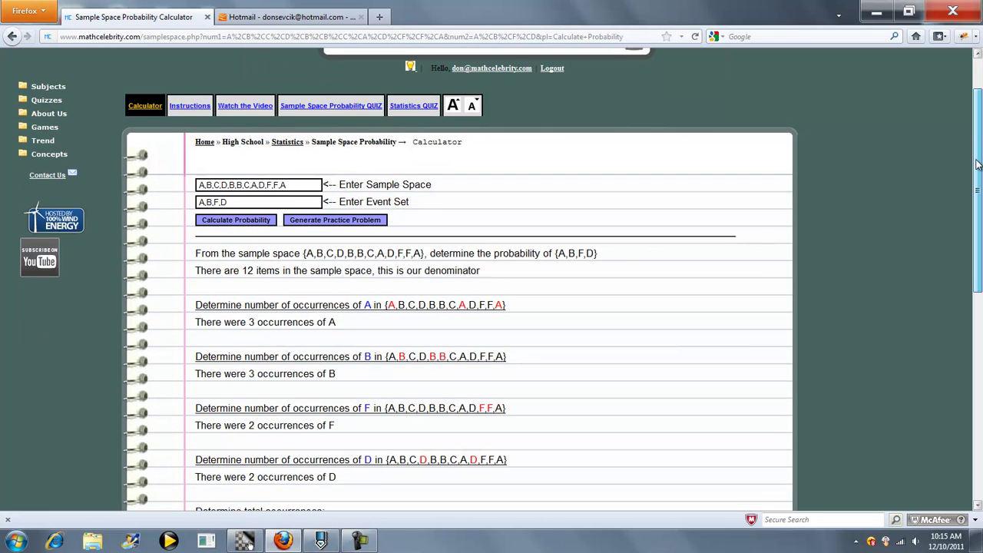
drag(307, 253, 408, 252)
click(560, 253)
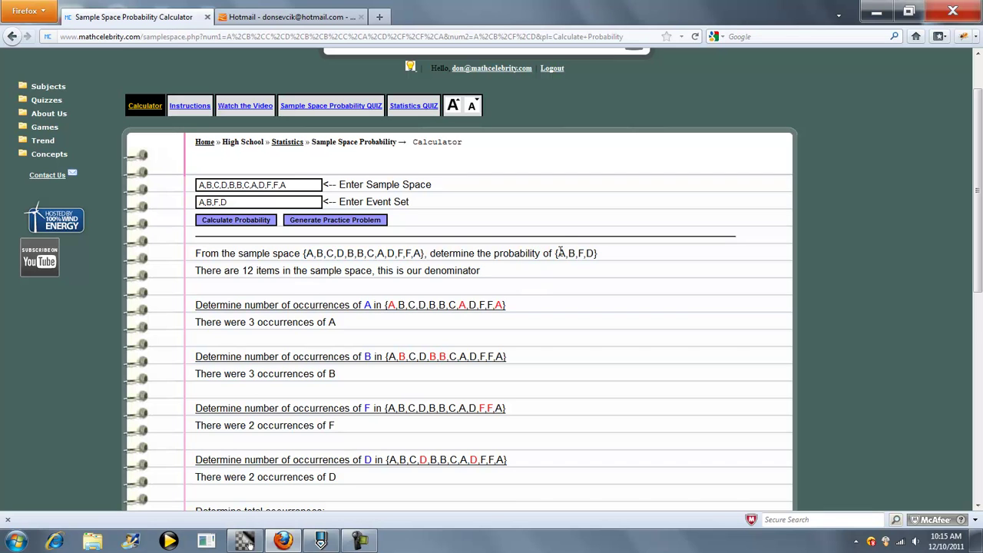
double_click(572, 253)
click(586, 299)
Step: Scroll through the working to 10/12 reduced to 5/6 (0.833333333333), then back up
scroll(980, 177, down, 3)
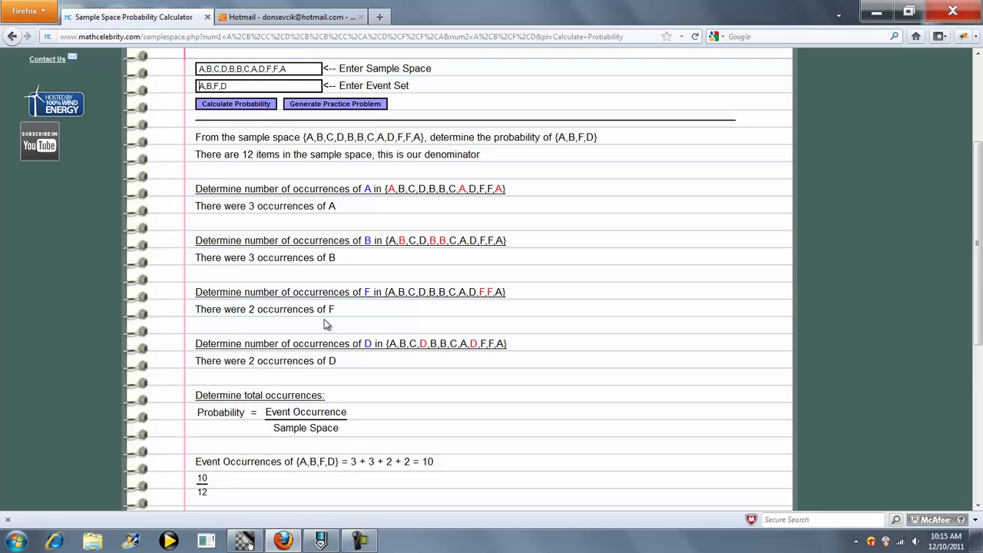
drag(977, 223, 968, 267)
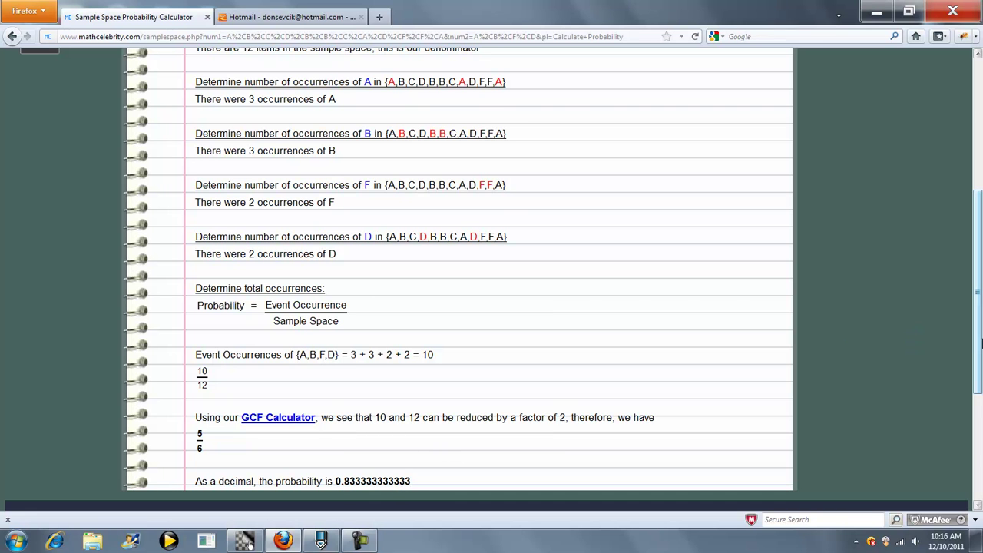
drag(977, 330, 961, 199)
scroll(837, 211, up, 2)
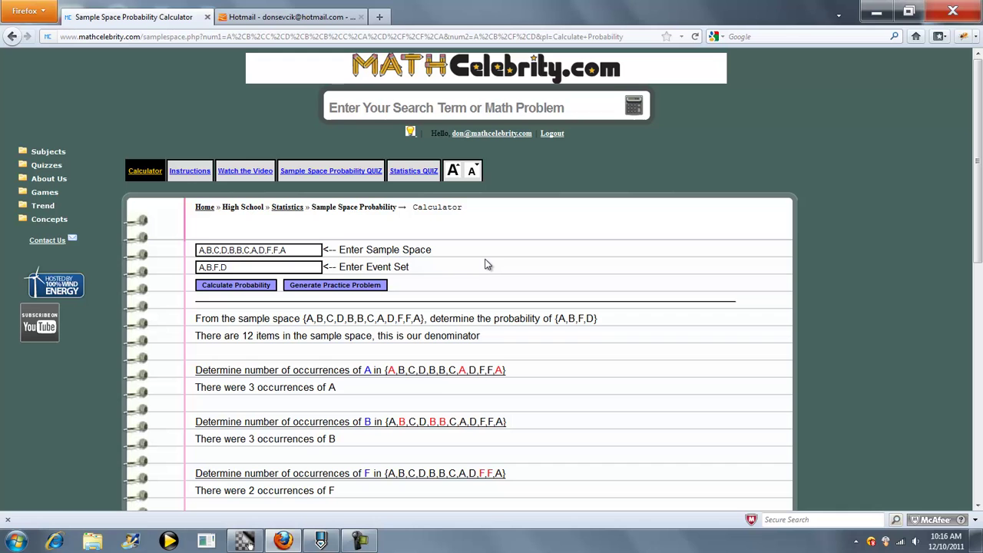